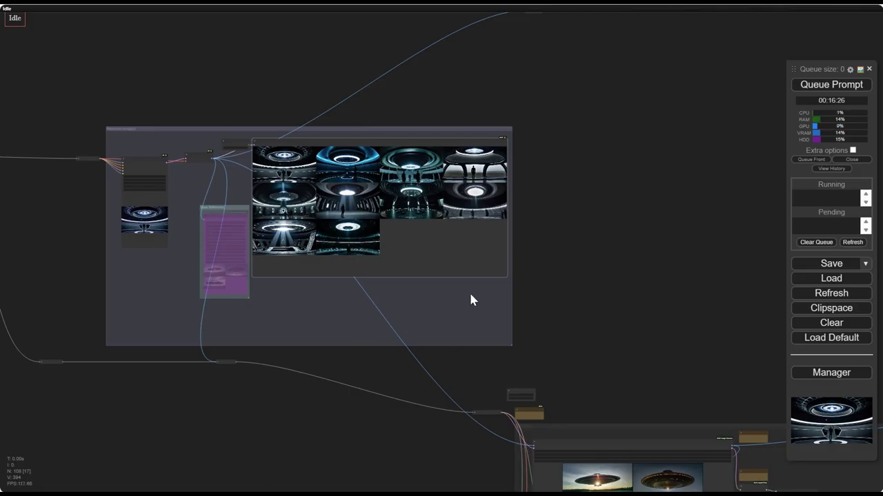
Pan across the workflow graph to reveal the right-hand nodes
scroll(471, 300, down, 4)
drag(471, 298, 278, 269)
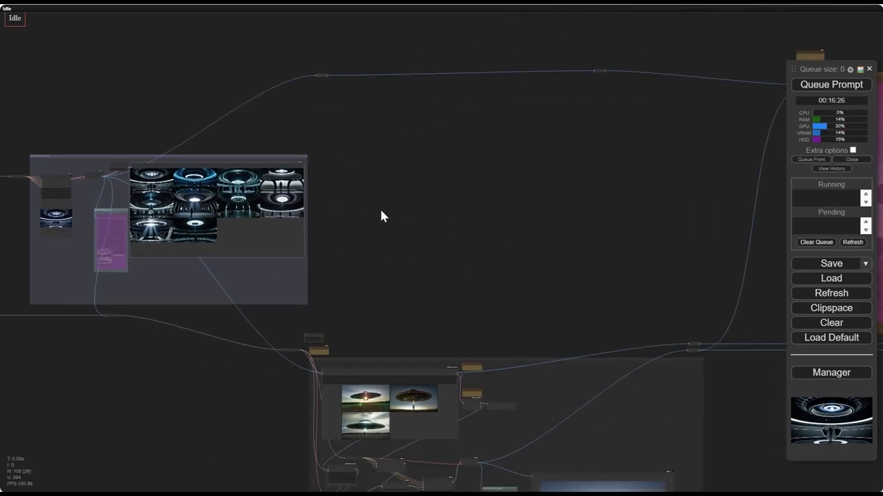
drag(378, 212, 312, 195)
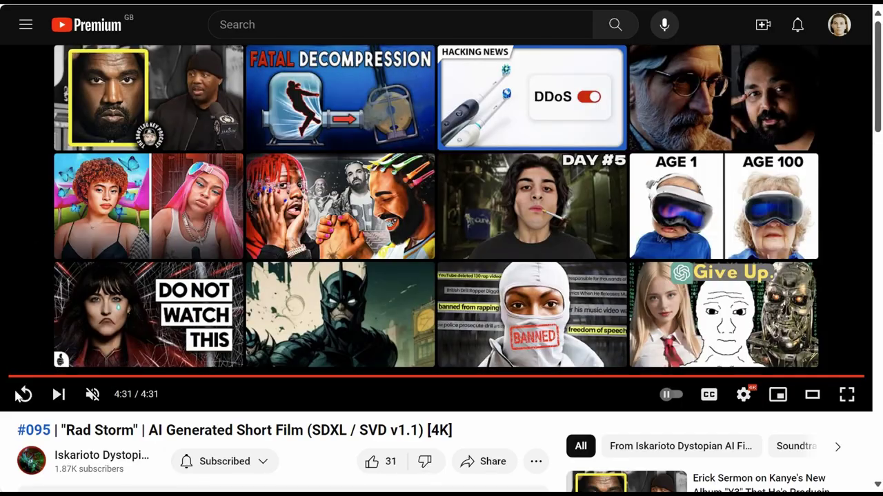
Replay the 'Rad Storm' short film and skip ahead to 0:35, then about 1:35
click(25, 394)
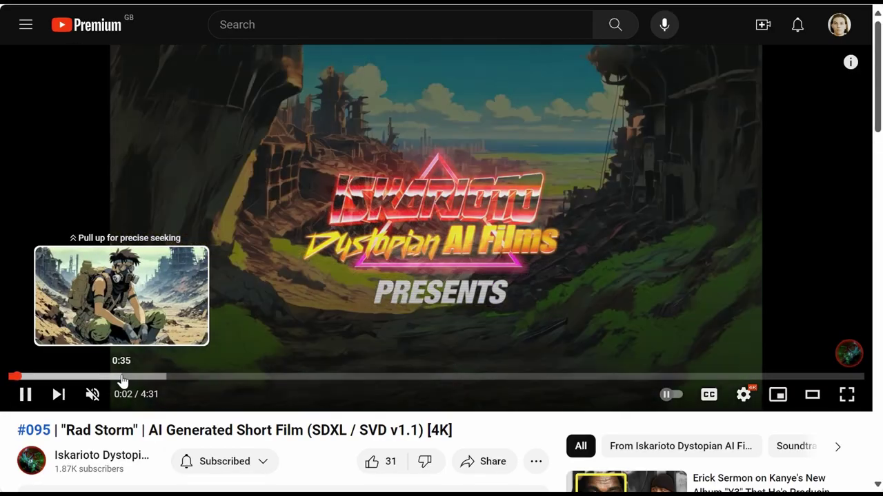
click(121, 376)
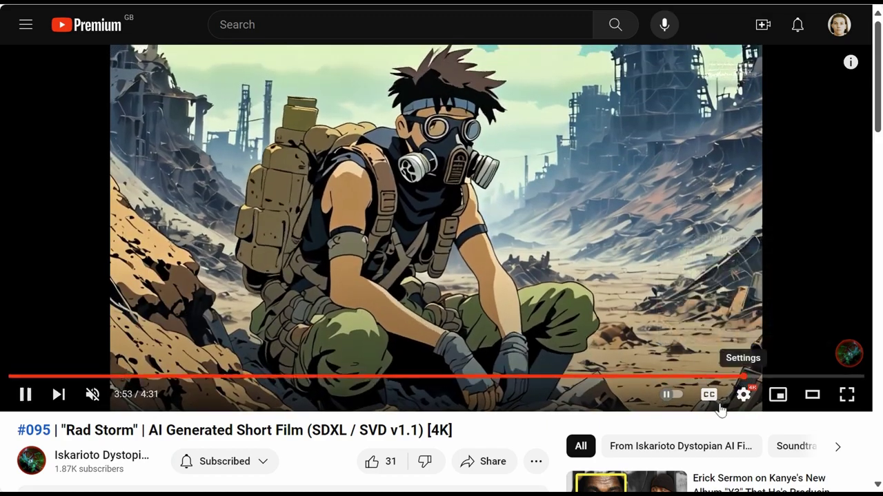
click(309, 377)
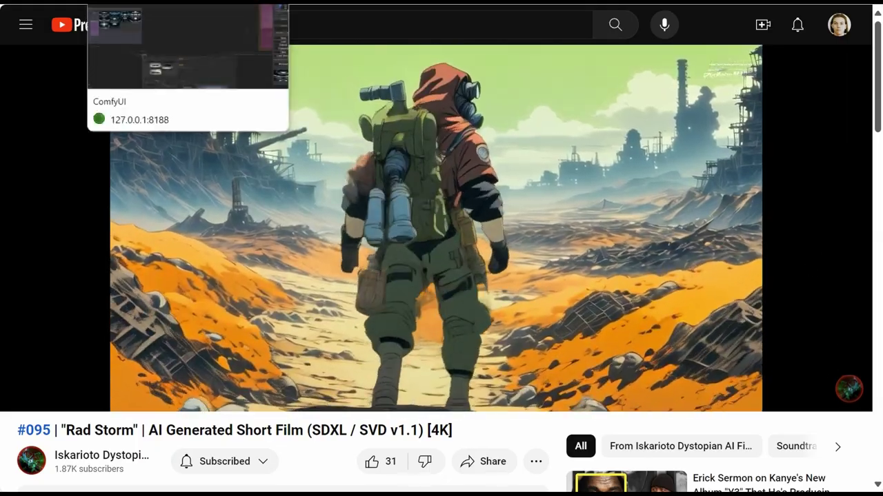
Return to ComfyUI and pan across the workflow to the reference image grid
click(138, 2)
drag(662, 144, 731, 151)
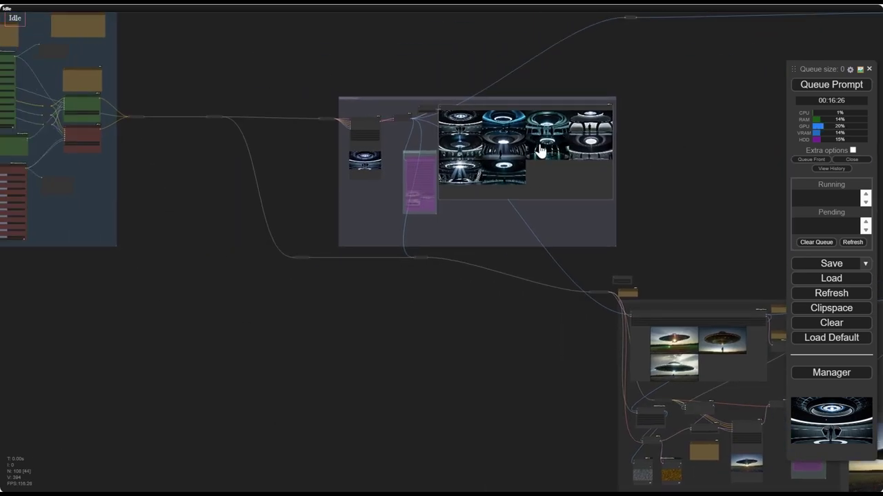
scroll(541, 152, up, 13)
scroll(539, 147, down, 11)
scroll(542, 150, down, 9)
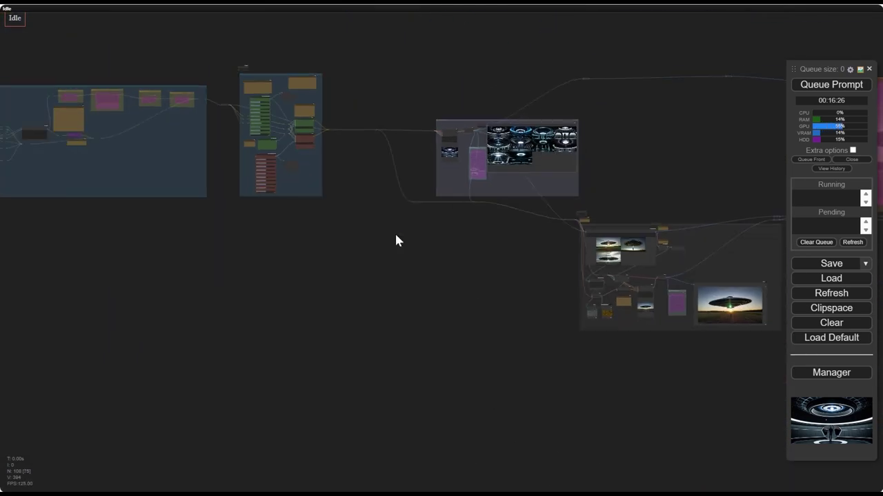
drag(358, 248, 479, 267)
drag(305, 229, 78, 245)
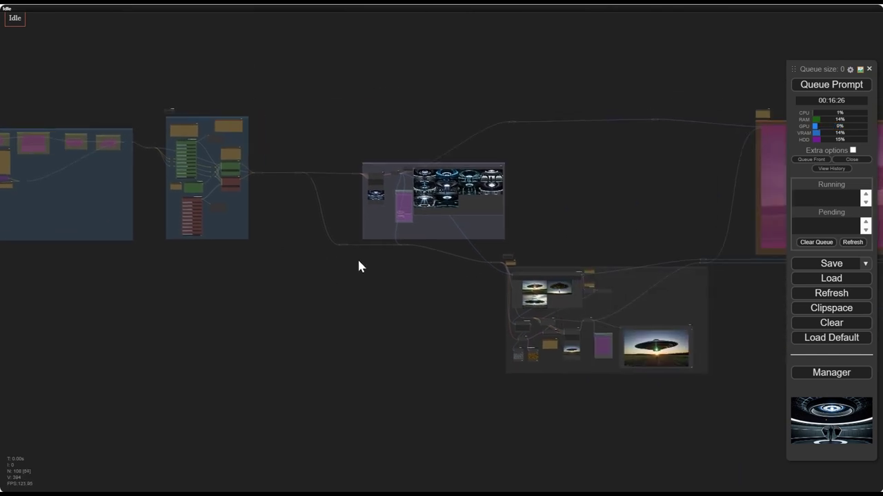
Center and zoom into the grid of generated sci-fi interior images
scroll(418, 250, up, 15)
drag(541, 193, 603, 388)
scroll(544, 266, up, 3)
scroll(546, 307, up, 1)
scroll(529, 343, up, 6)
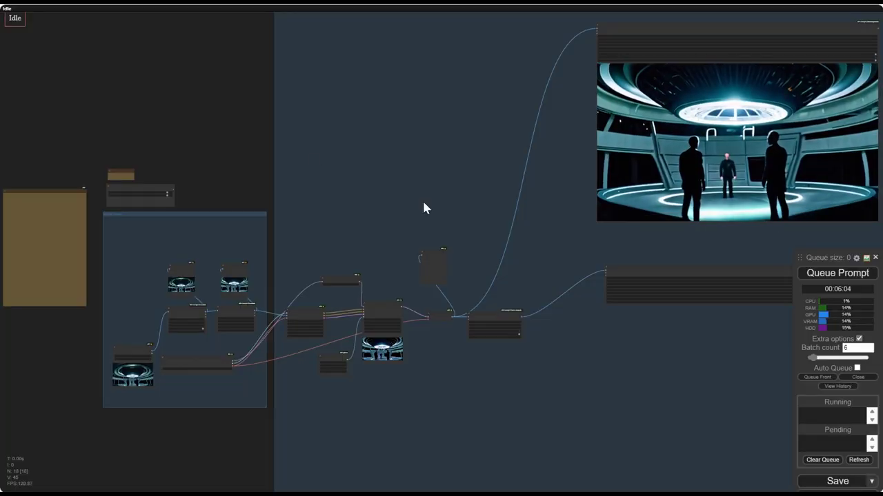
scroll(461, 205, down, 4)
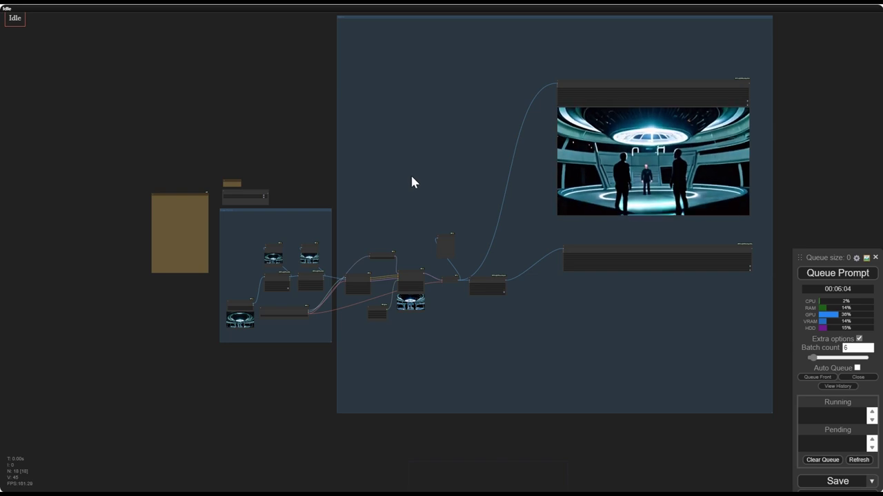
drag(443, 174, 458, 183)
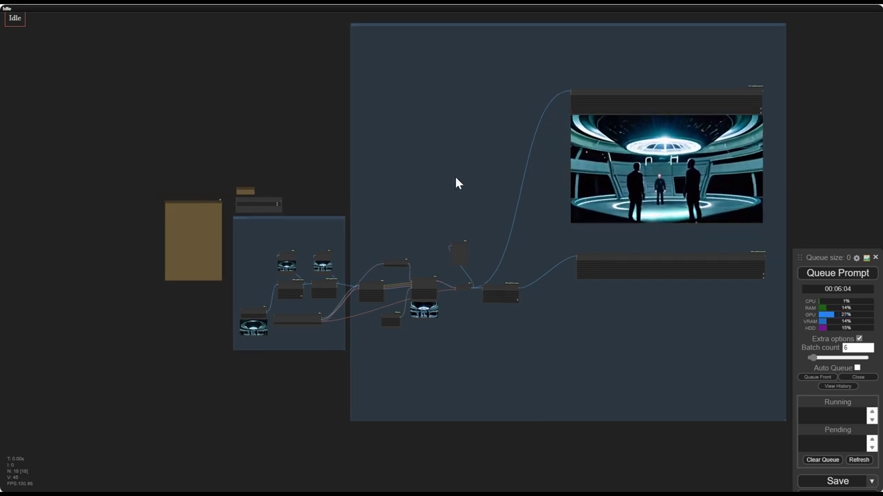
scroll(455, 182, up, 3)
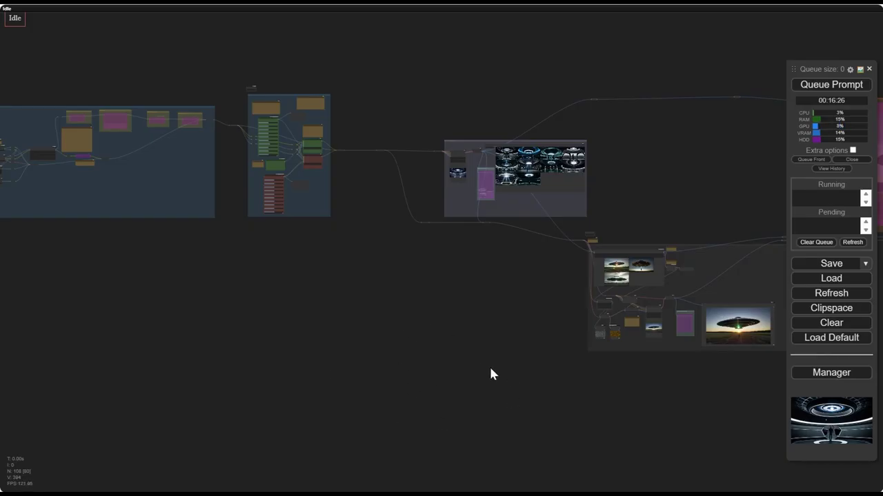
Pan across the large saucer workflow graph
drag(414, 386, 291, 358)
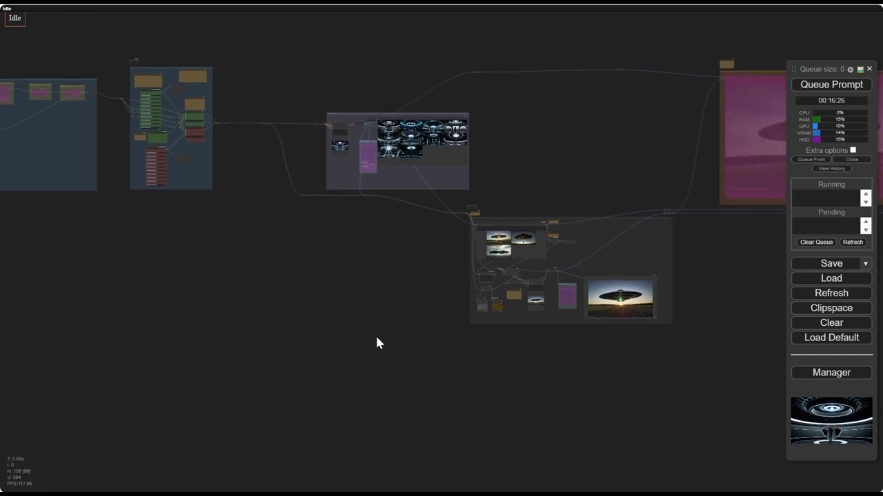
drag(377, 343, 555, 382)
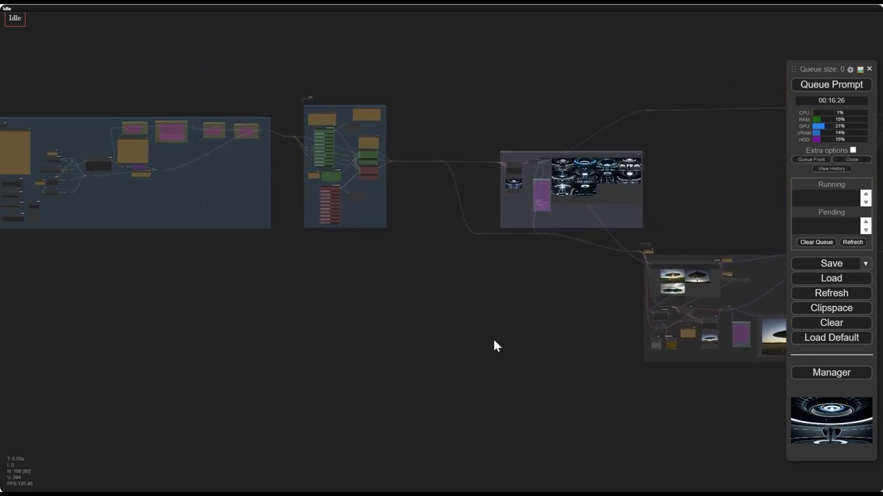
drag(494, 342, 419, 381)
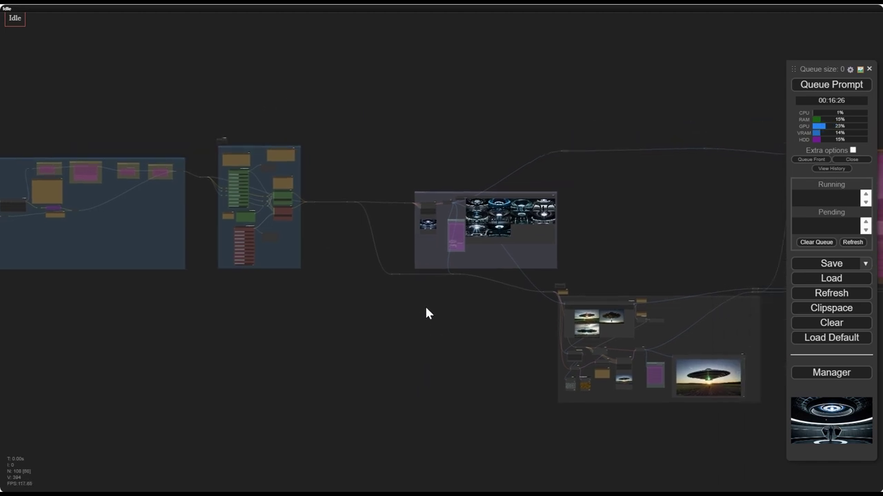
scroll(421, 305, up, 2)
Center the Reference Image group and its ten saucer-interior previews, zooming back out
drag(434, 309, 393, 361)
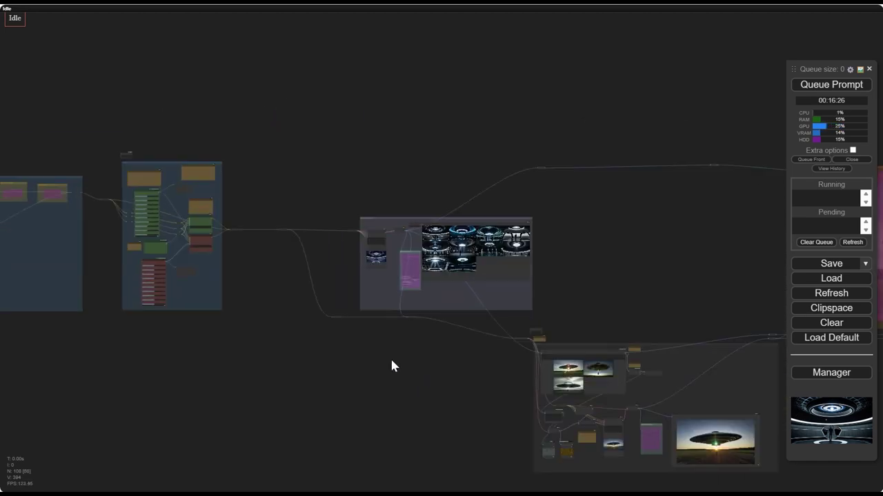
scroll(419, 346, up, 10)
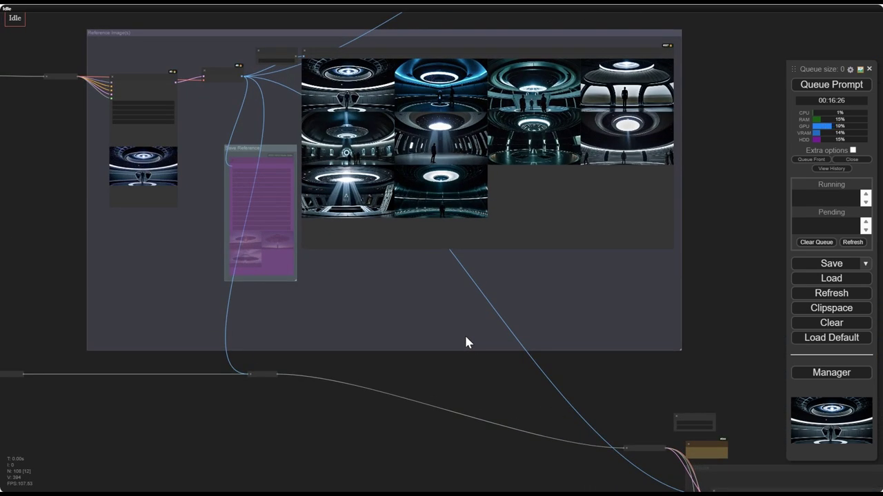
drag(465, 338, 452, 452)
drag(374, 427, 719, 393)
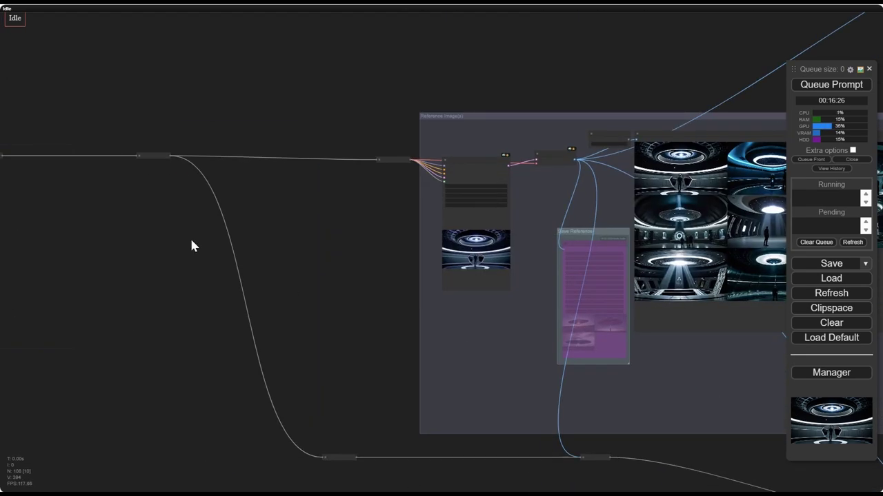
scroll(187, 260, down, 10)
drag(186, 265, 453, 301)
scroll(449, 304, down, 3)
drag(555, 309, 437, 300)
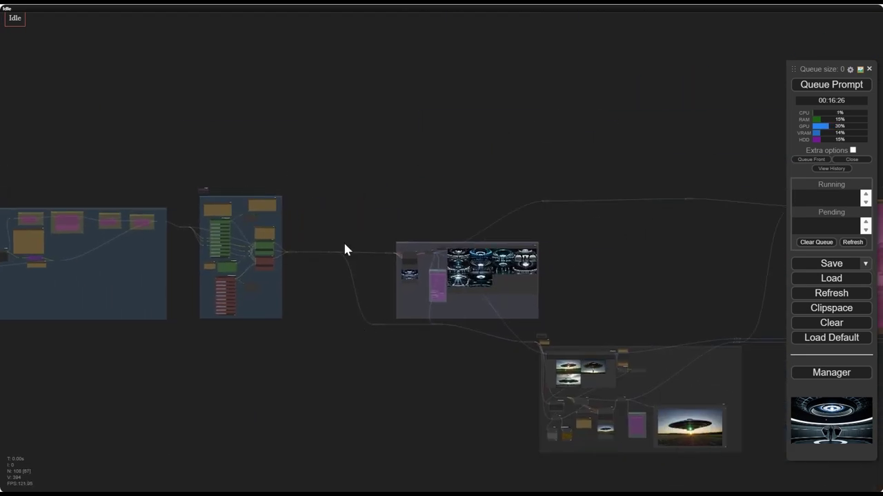
Zoom in, select the Preview Image node and enlarge the third image in row two
scroll(504, 273, up, 10)
scroll(514, 254, up, 6)
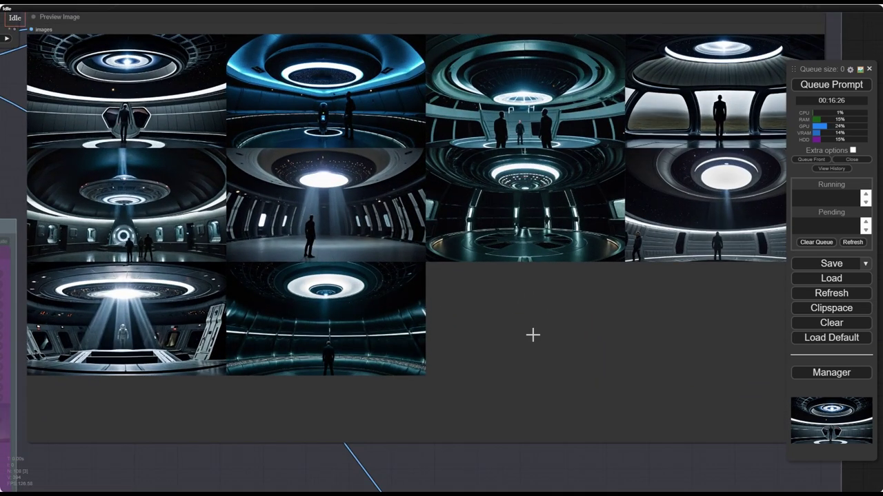
click(489, 205)
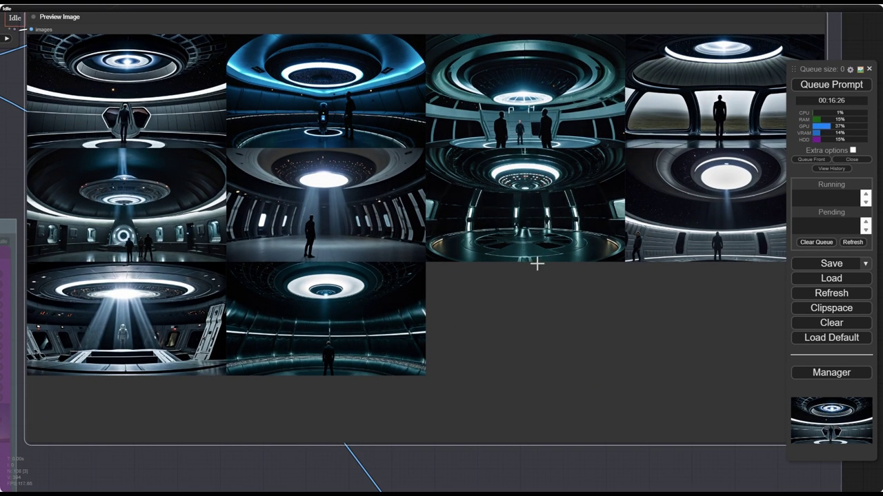
click(529, 226)
Center the Preview Image node's UFO picture in view
scroll(561, 313, down, 9)
scroll(272, 124, down, 4)
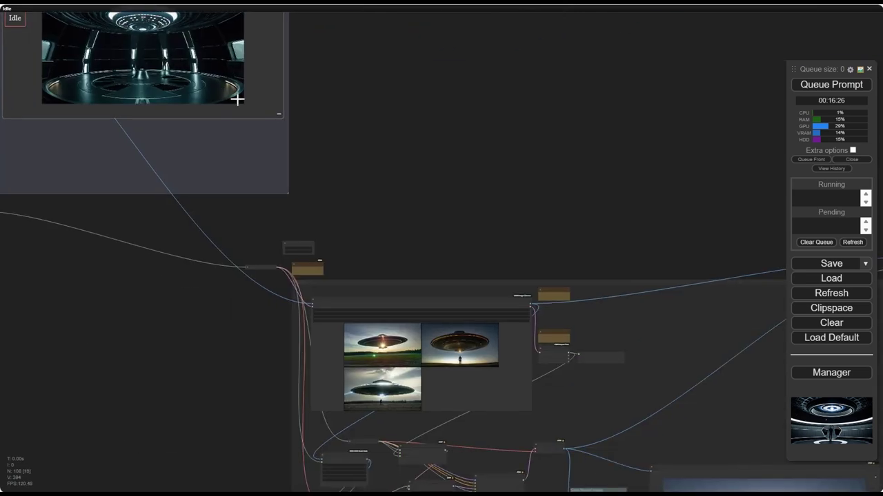
scroll(613, 128, down, 3)
scroll(355, 272, down, 2)
scroll(430, 275, up, 3)
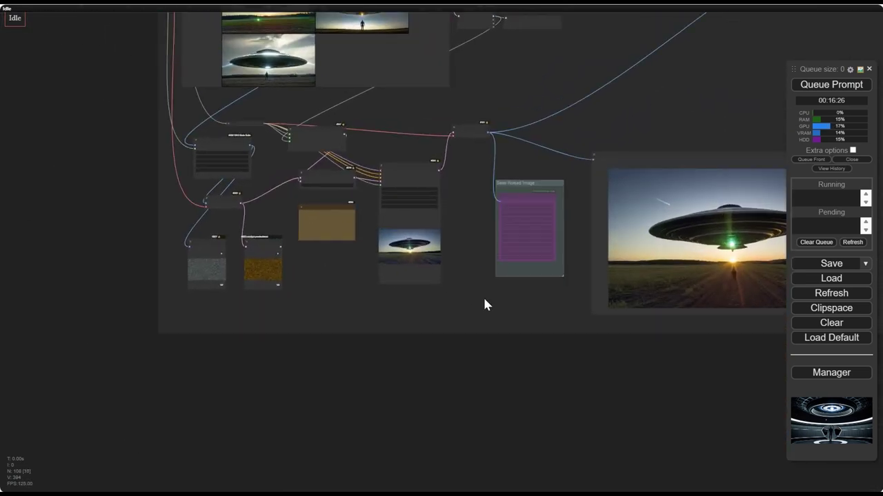
drag(483, 295, 378, 303)
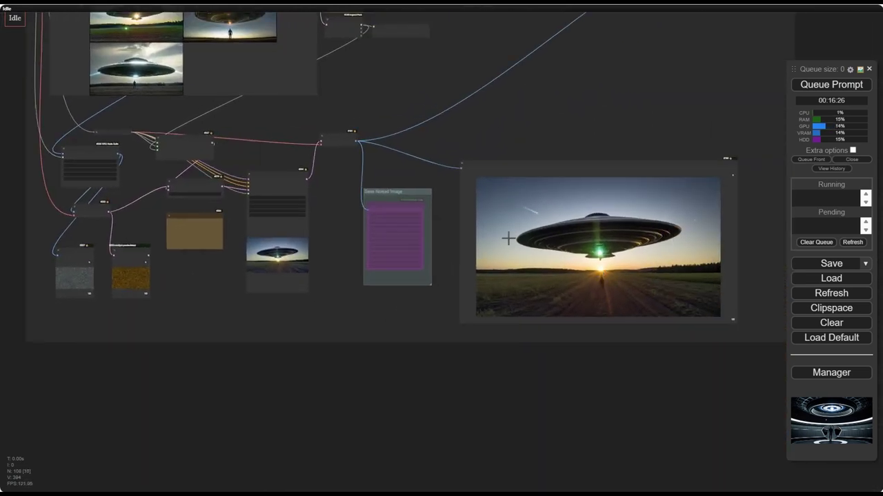
scroll(505, 237, down, 5)
Pan from the pink saucer preview nodes over to the left-hand group nodes
drag(627, 200, 216, 203)
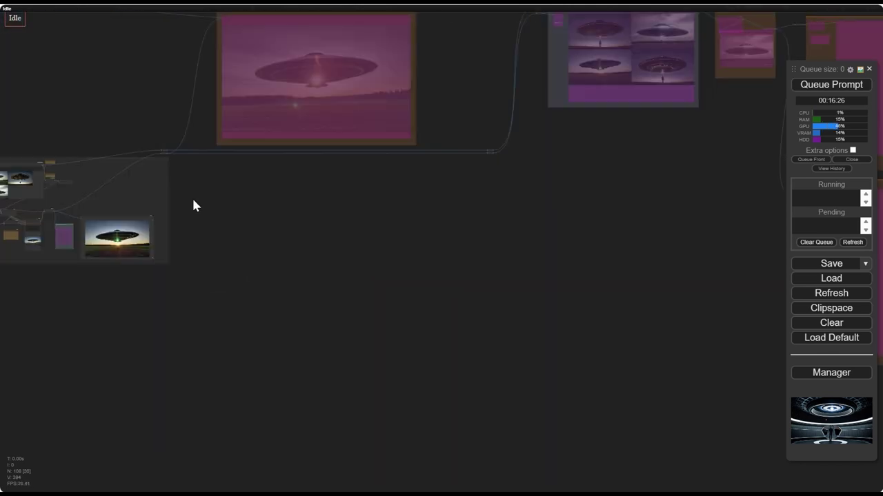
scroll(159, 331, up, 3)
drag(143, 275, 439, 299)
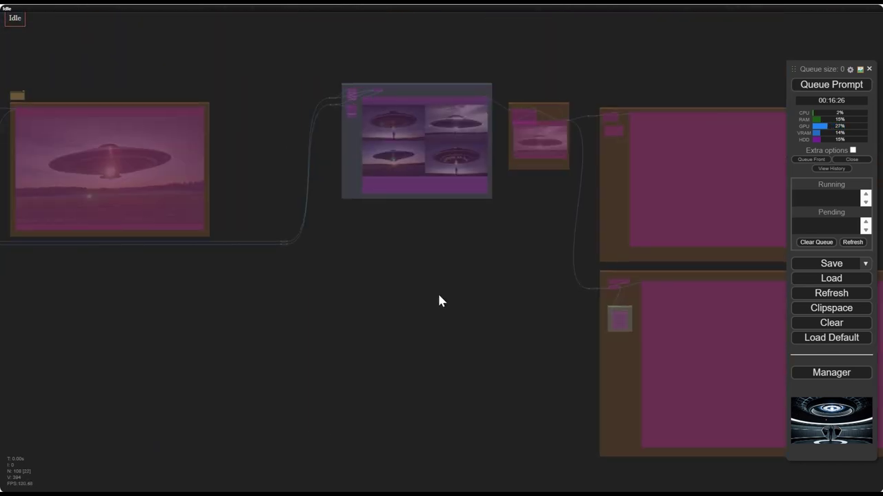
drag(27, 296, 441, 331)
drag(62, 276, 357, 276)
drag(211, 247, 435, 253)
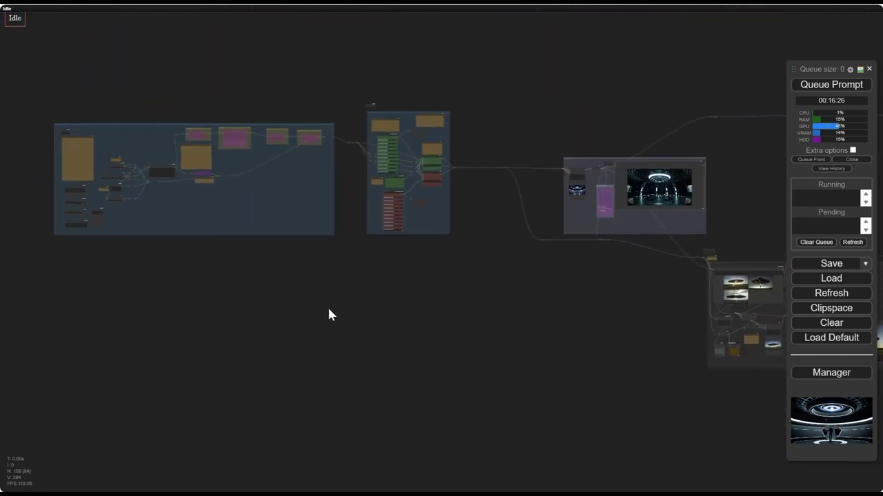
Move to the switch nodes with Reference Image(s) and Img2Noise enabled
scroll(345, 317, up, 5)
scroll(467, 364, down, 1)
drag(467, 364, 441, 281)
scroll(282, 413, up, 2)
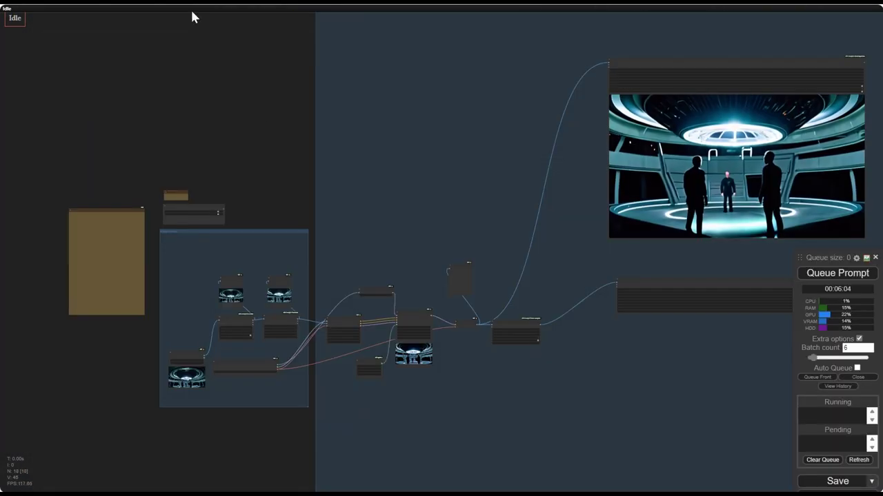
scroll(388, 186, down, 2)
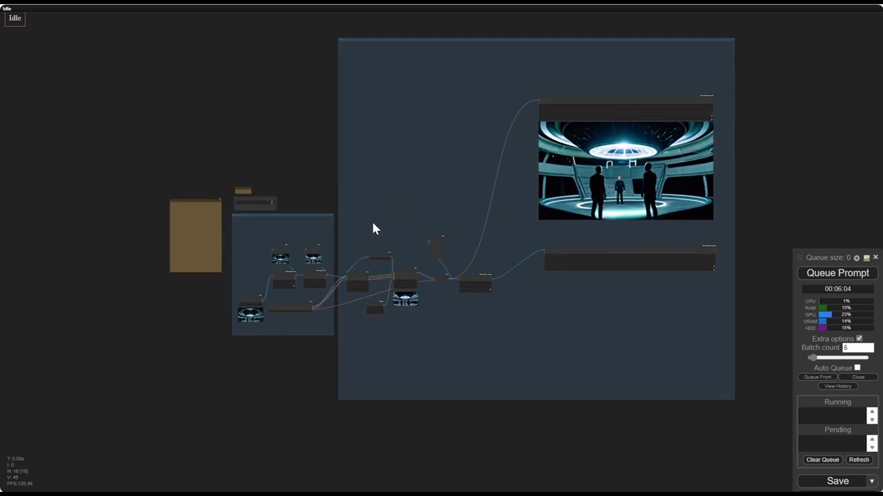
scroll(376, 224, up, 4)
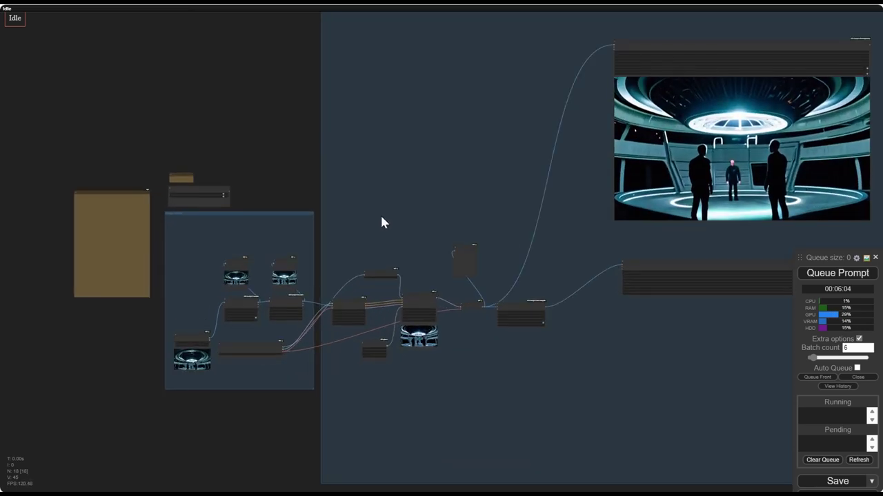
drag(384, 220, 299, 243)
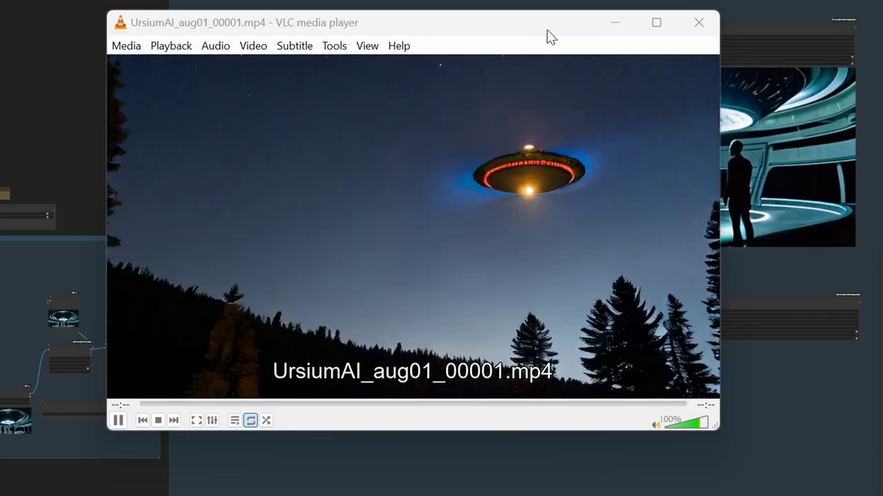
Move the VLC window up and left while the saucer clips play
drag(546, 36, 501, 17)
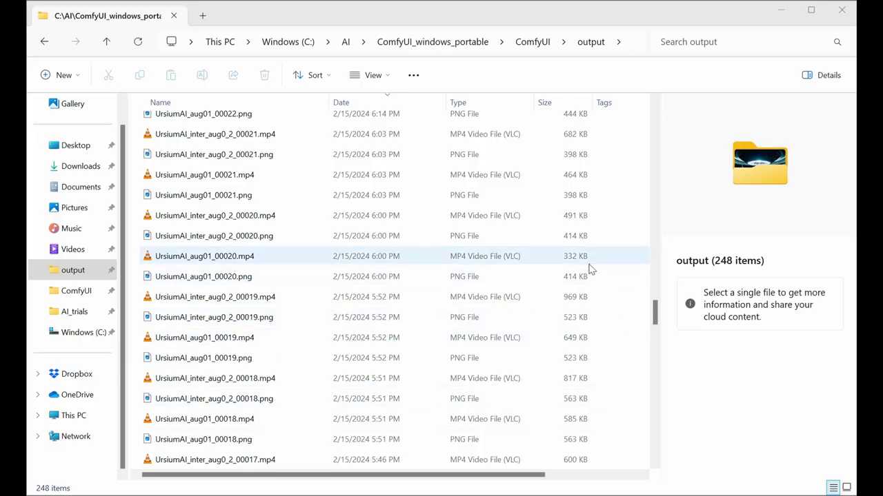
Scroll through the 248 UrsiumAI clips and frames, then return to the top
scroll(589, 269, down, 8)
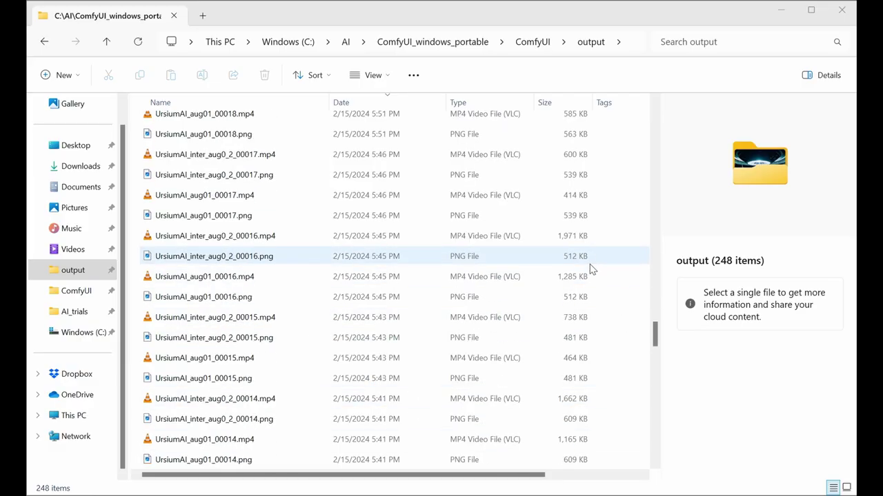
scroll(589, 269, down, 5)
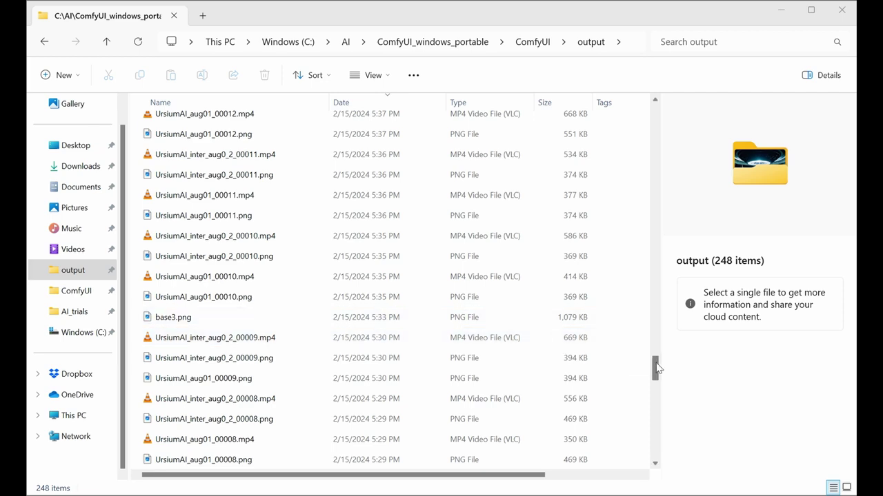
drag(655, 369, 666, 143)
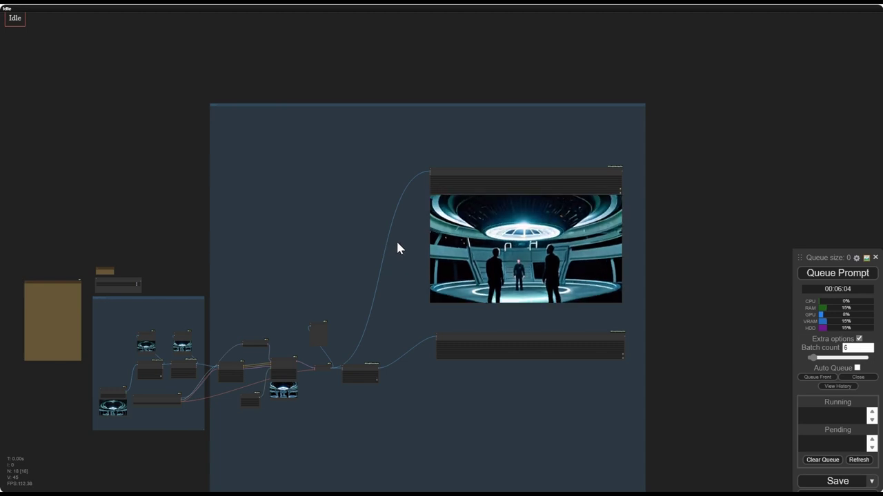
scroll(394, 238, up, 1)
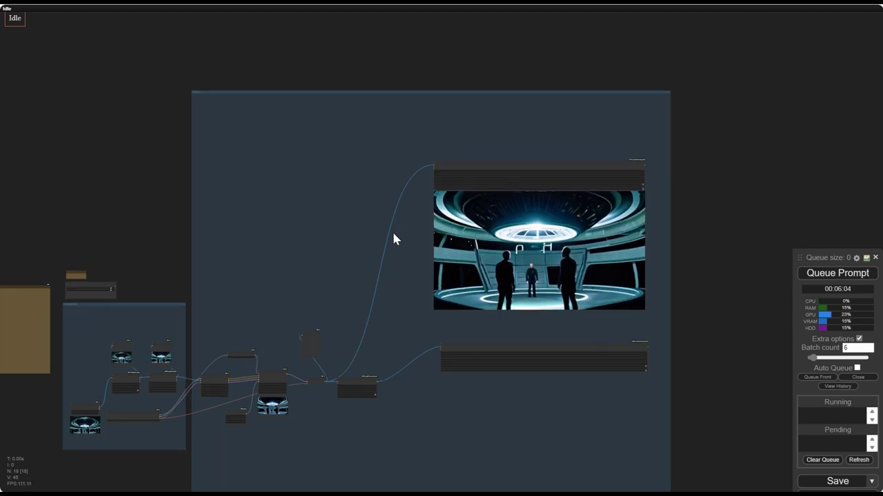
scroll(393, 239, down, 2)
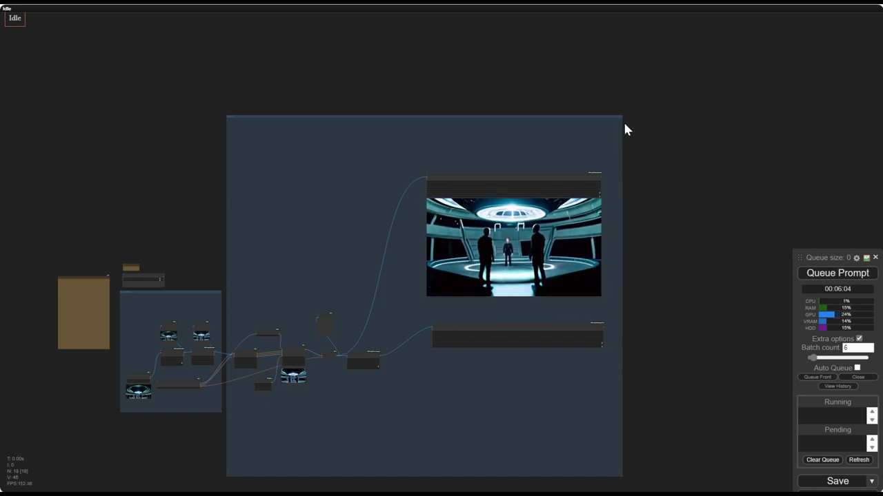
scroll(625, 131, up, 2)
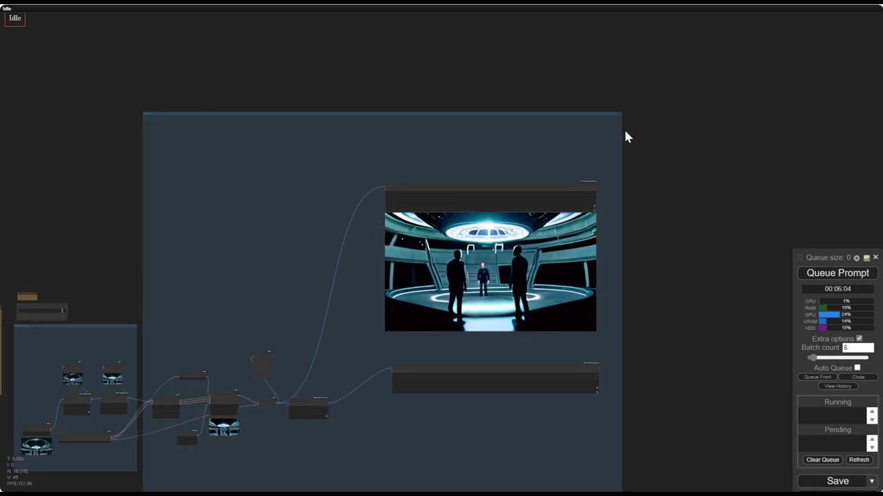
scroll(626, 138, down, 2)
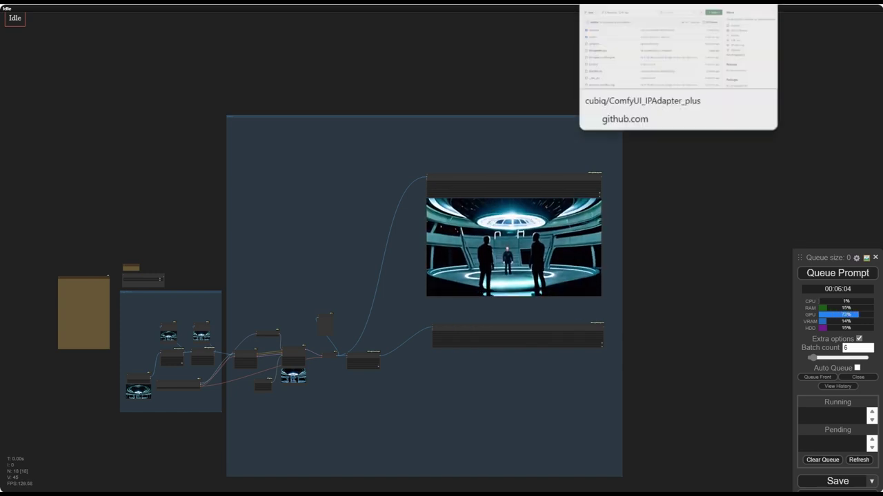
View the IPAdapter_plus, ControlNet and face-model README pages, then return to ComfyUI
click(621, 4)
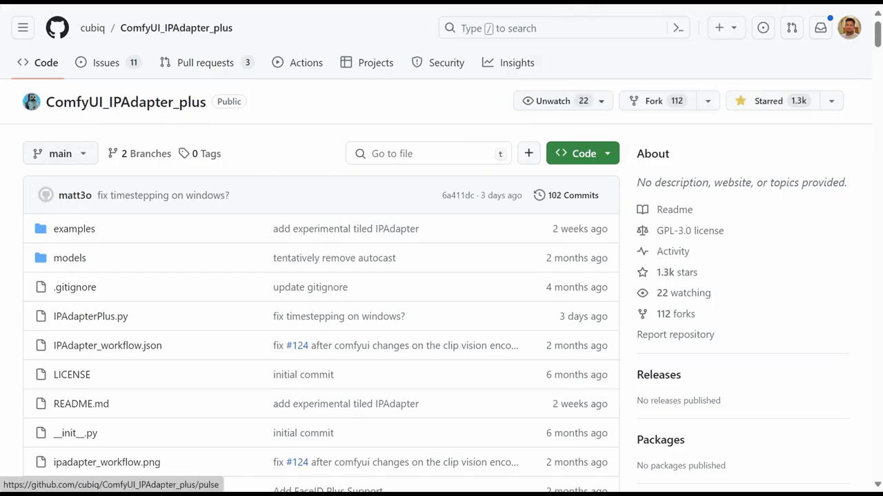
key(ctrl+Tab)
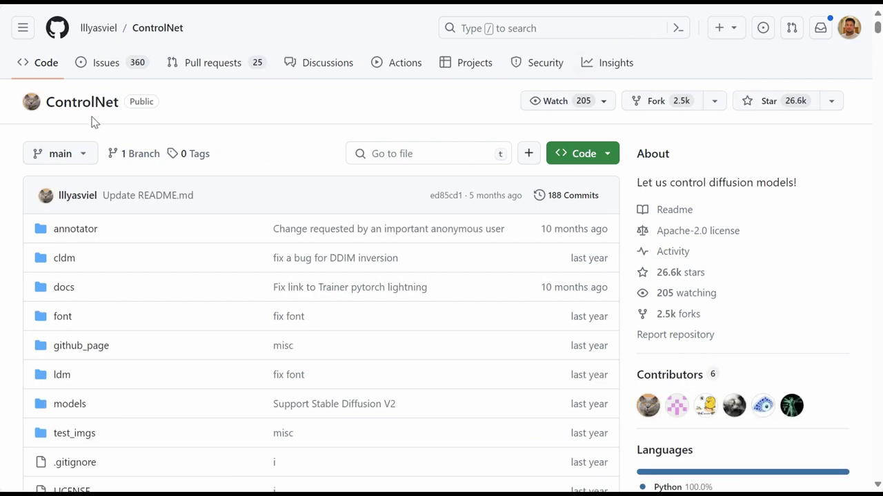
key(ctrl+Tab)
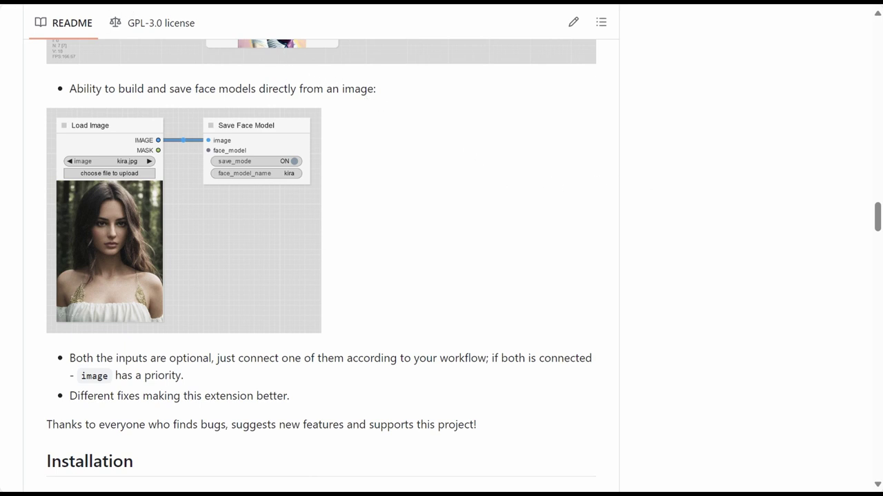
key(ctrl+Tab)
scroll(216, 96, up, 15)
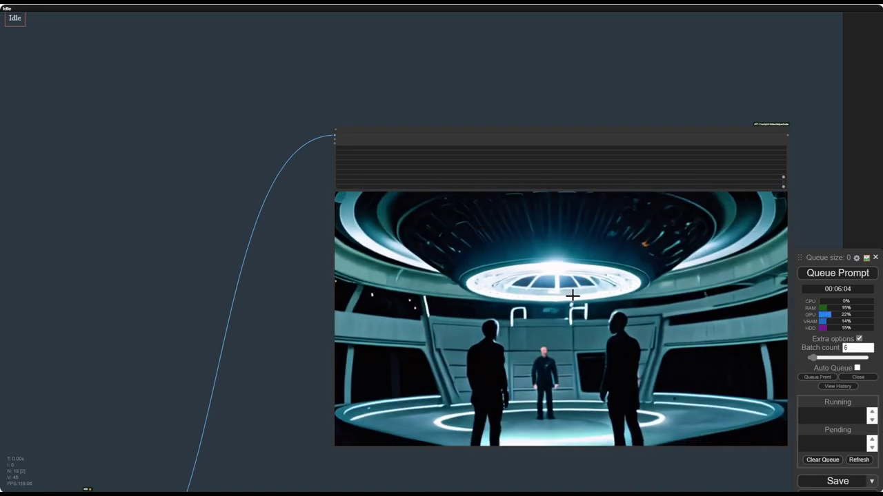
Pan the canvas up-left around the spaceship-hall preview image
drag(370, 129, 267, 62)
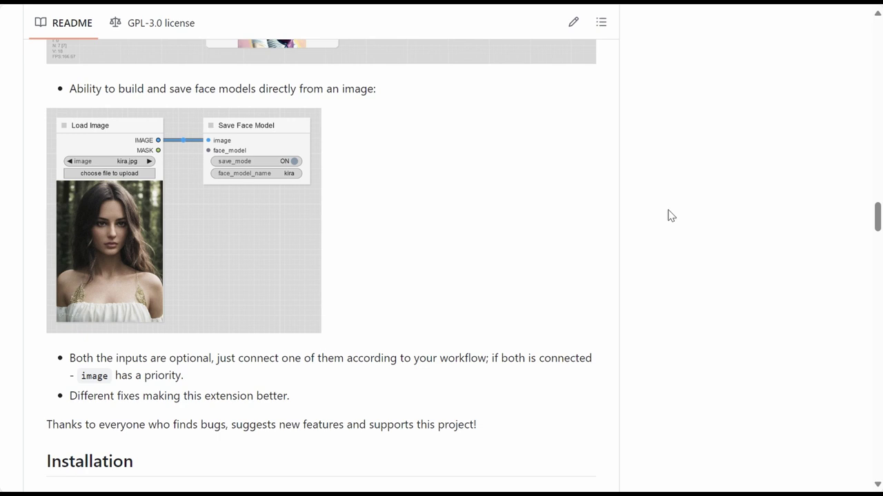
Scroll the ReActor README down to the Installation and Usage sections
scroll(573, 164, down, 4)
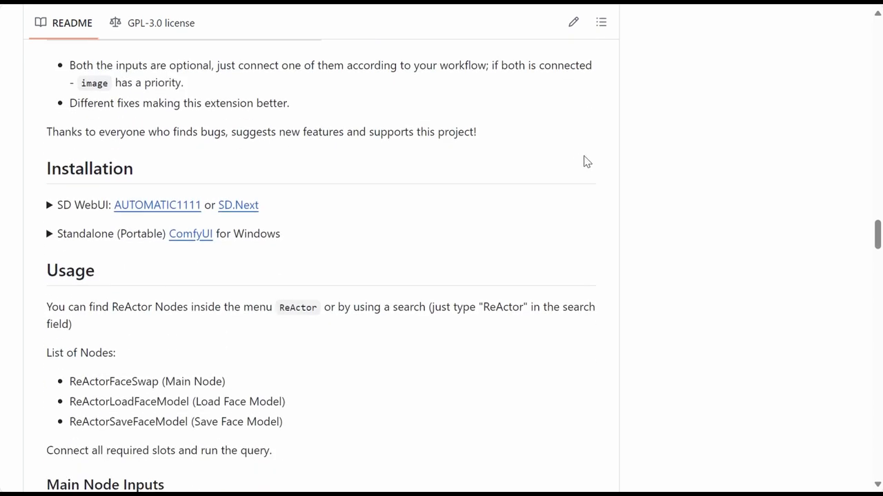
scroll(587, 161, down, 3)
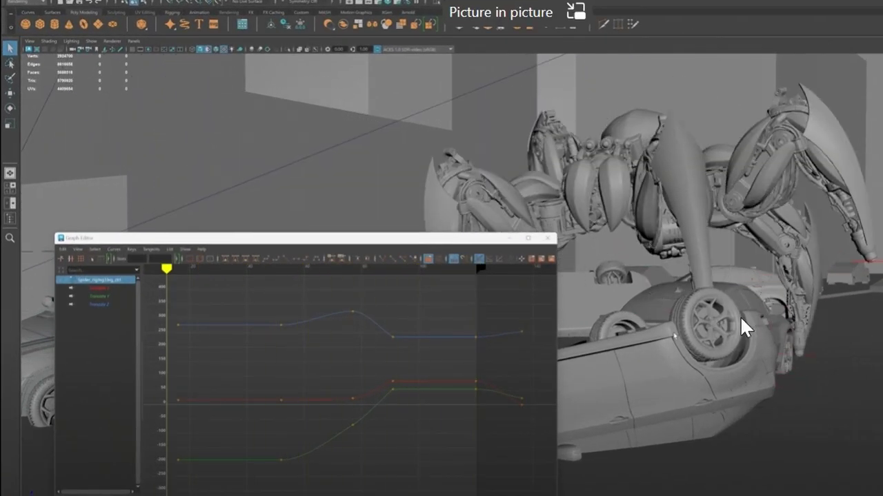
Seek the VFX artist video ahead to its spider-robot ComfyUI render
drag(728, 493, 231, 493)
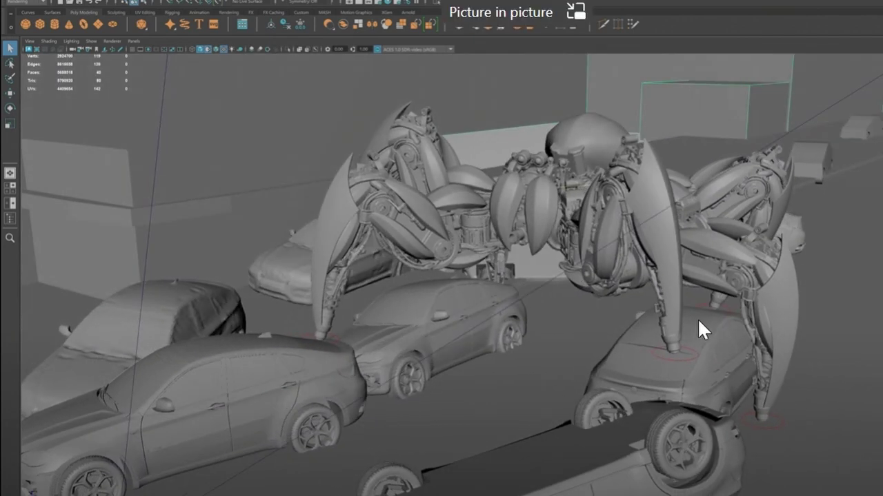
drag(234, 493, 207, 456)
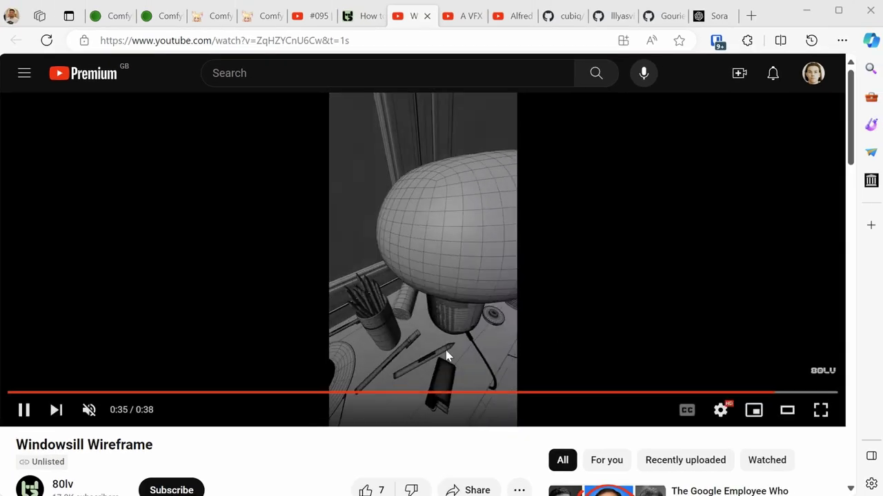
Rewind the Windowsill Wireframe video to about 0:15 and let it play to 0:35
click(331, 394)
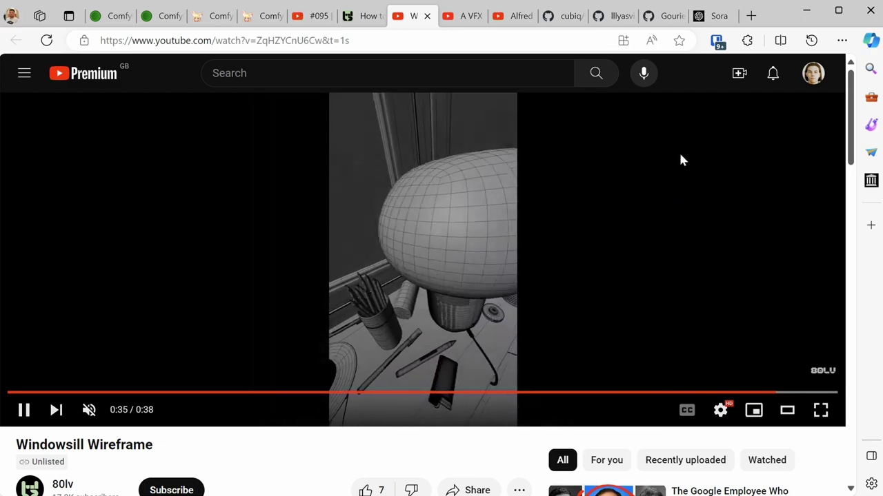
Switch to OpenAI's Sora research page showing the corgi vlogging in Maui clip
click(716, 17)
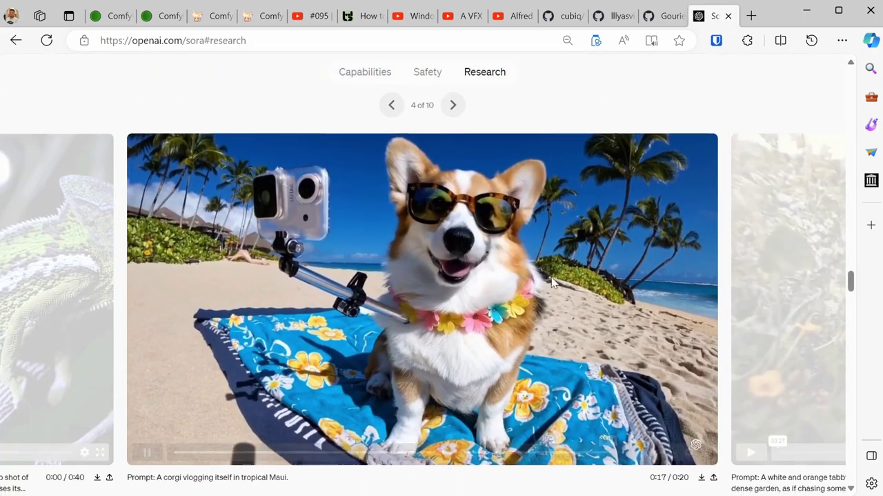